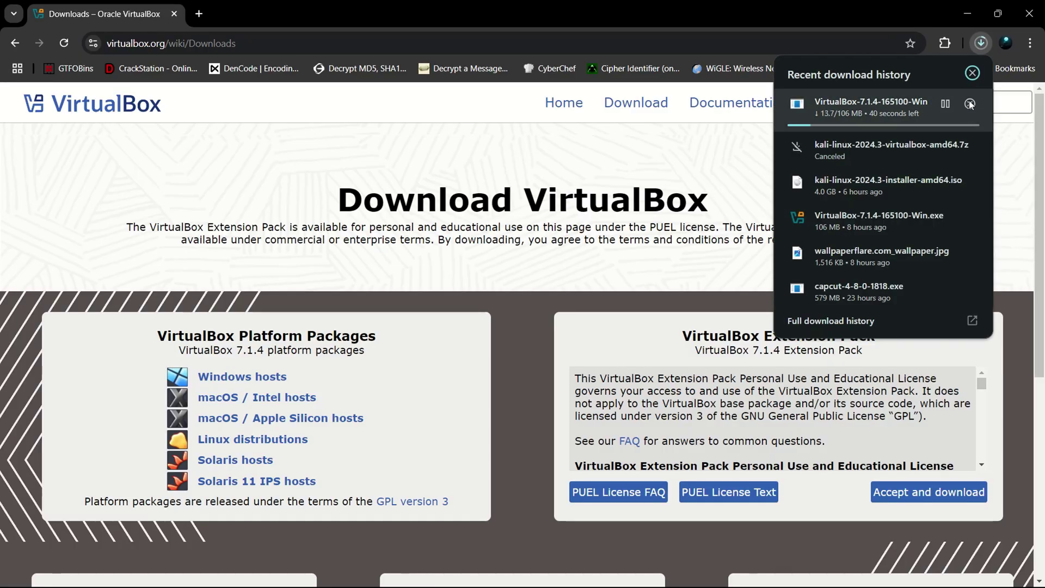
# Step: Cancel the running VirtualBox installer download and open the Get Kali page by searching for "kali linux" in a new tab
pyautogui.click(970, 105)
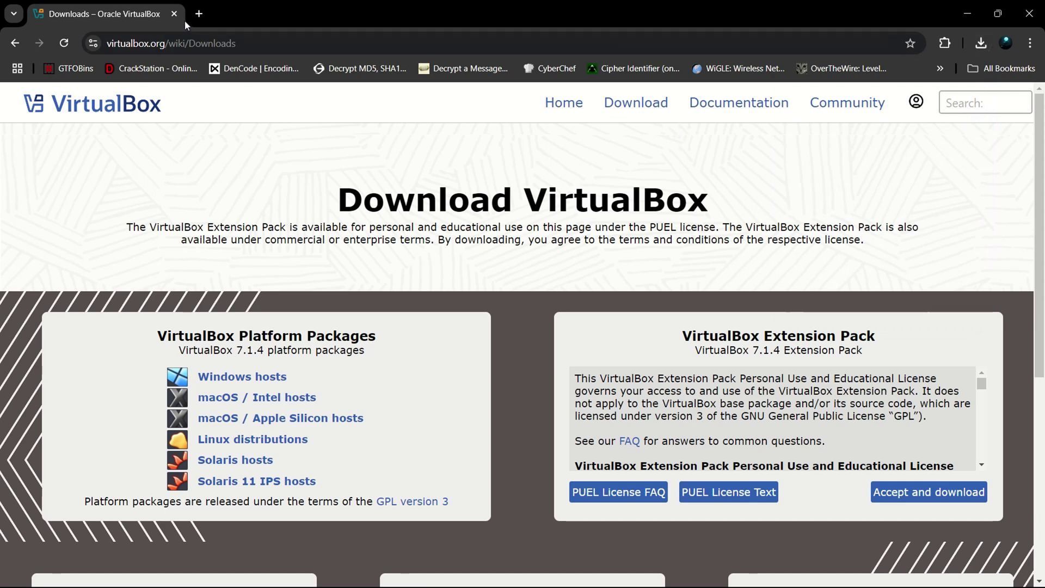
pyautogui.click(198, 13)
pyautogui.hotkey('ctrl', 'Tab')
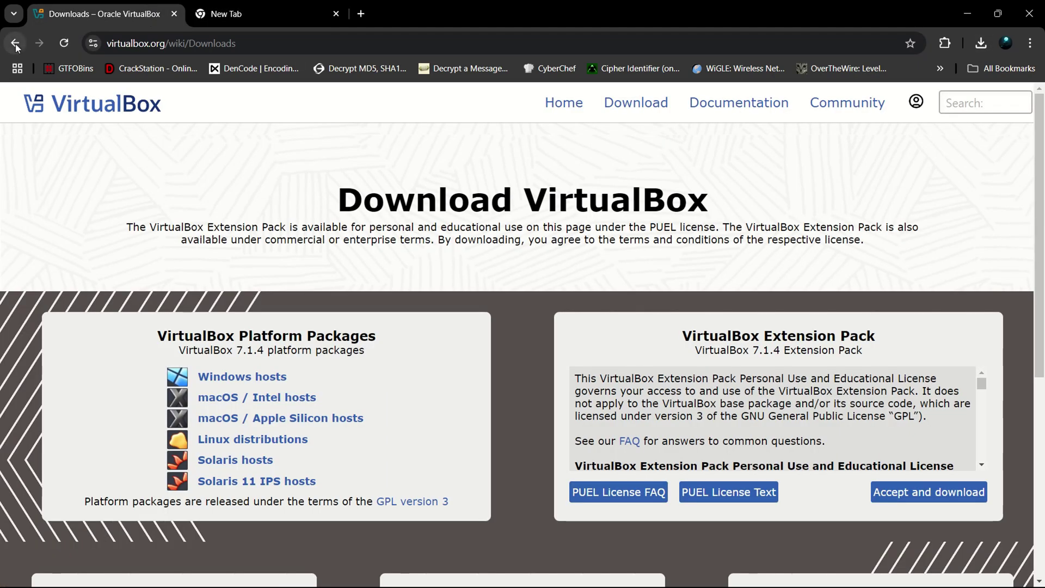
pyautogui.click(270, 24)
pyautogui.click(396, 279)
pyautogui.click(346, 331)
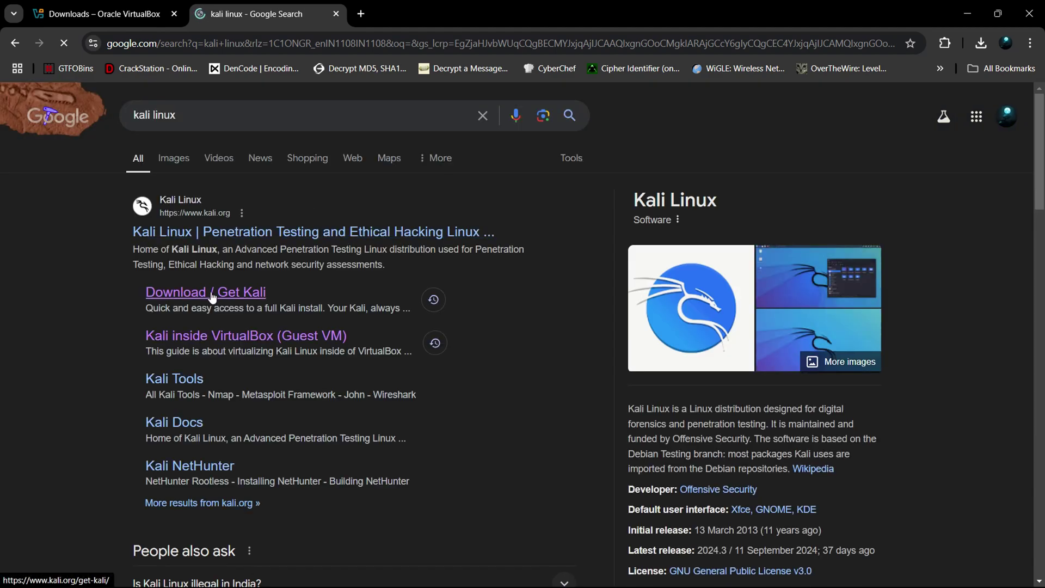
pyautogui.click(210, 295)
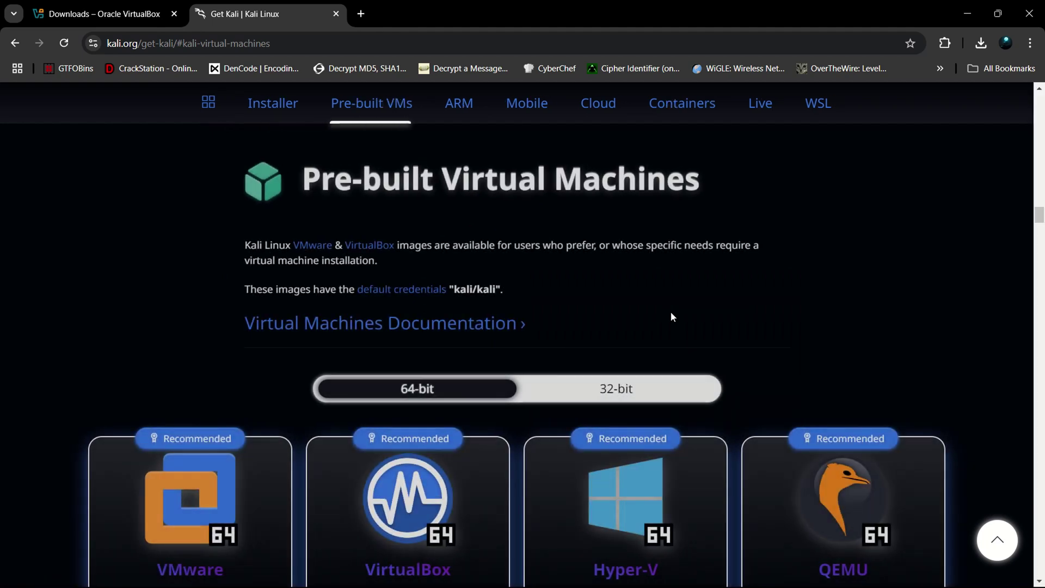
# Step: Download the recommended 64-bit pre-built VirtualBox image of Kali Linux
pyautogui.scroll(-4, 670, 312)
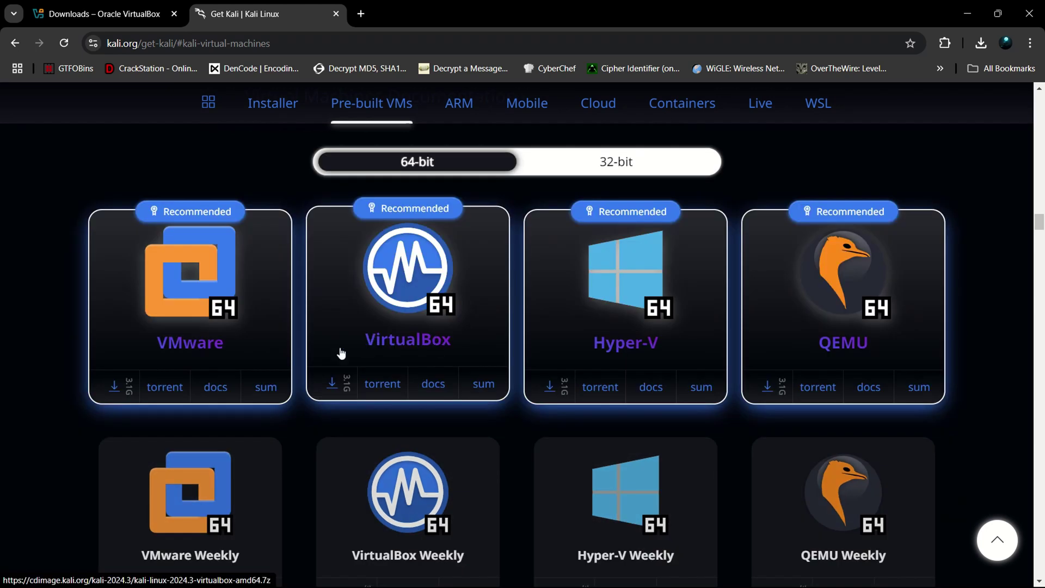
pyautogui.click(345, 387)
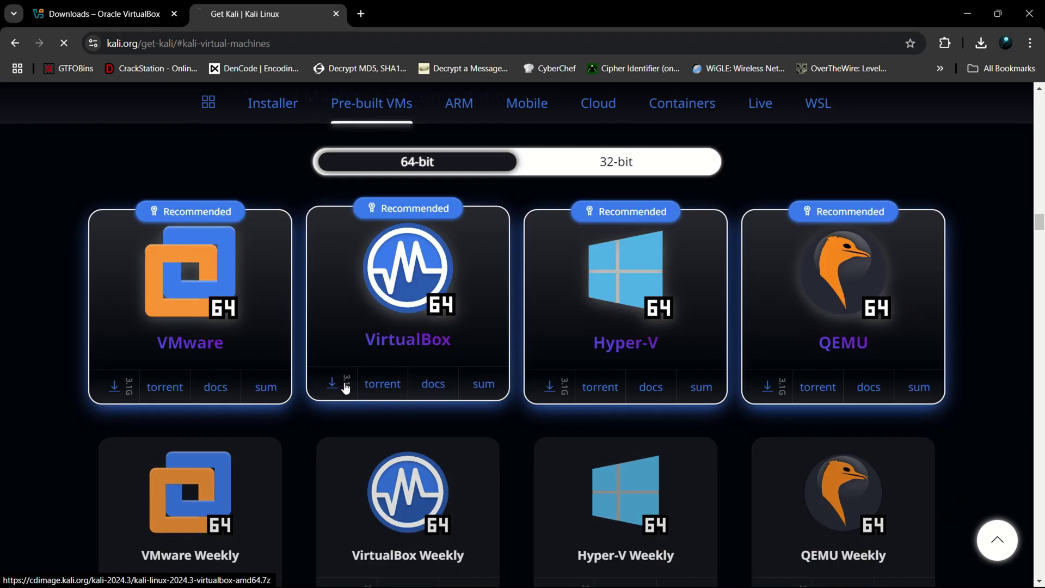
pyautogui.click(981, 43)
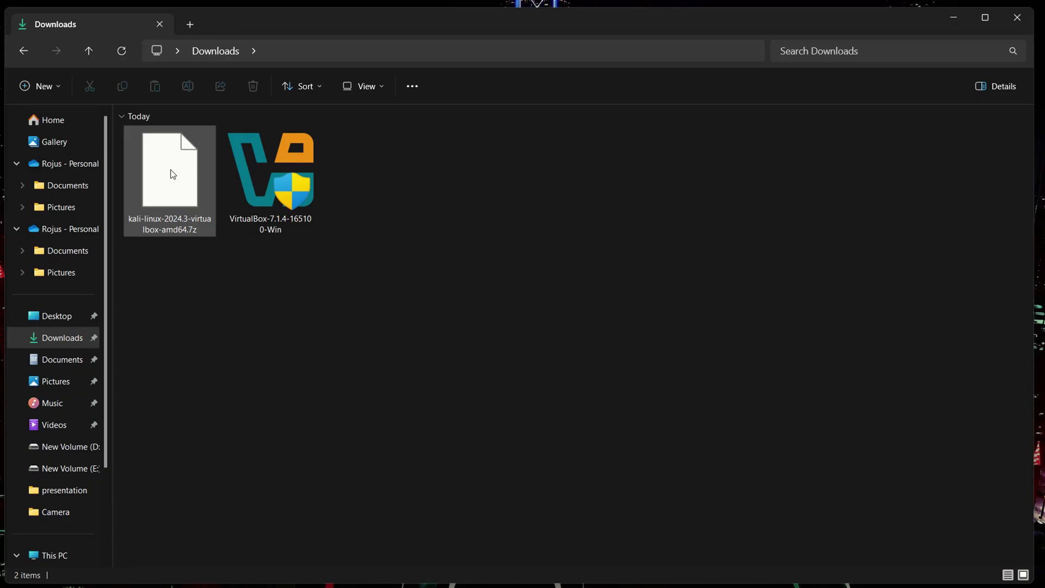
# Step: In the Downloads folder, extract the kali-linux-2024.3-virtualbox-amd64.7z archive with WinRAR into a folder of the same name
pyautogui.click(171, 169)
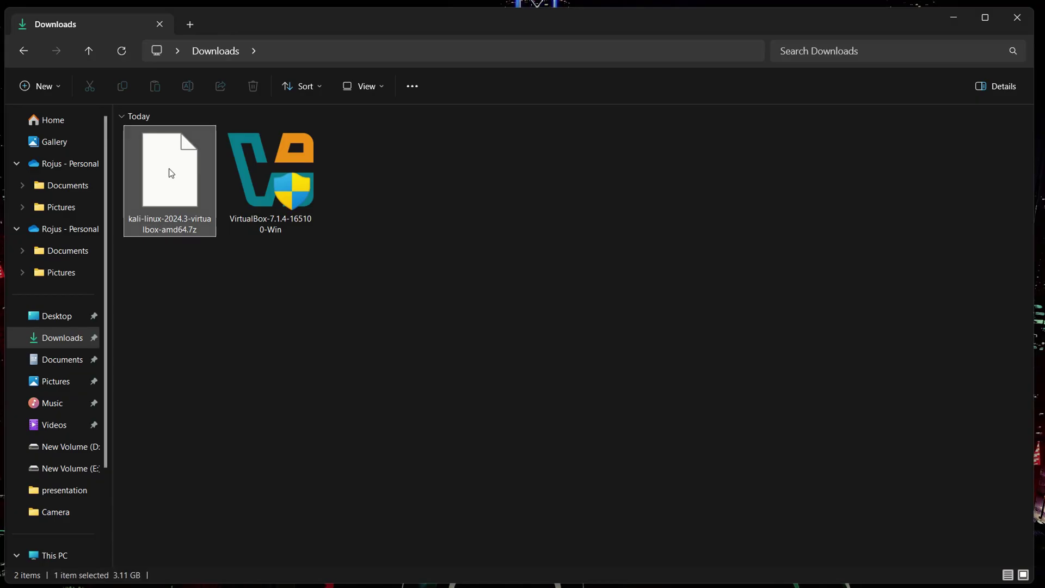
pyautogui.rightClick(169, 169)
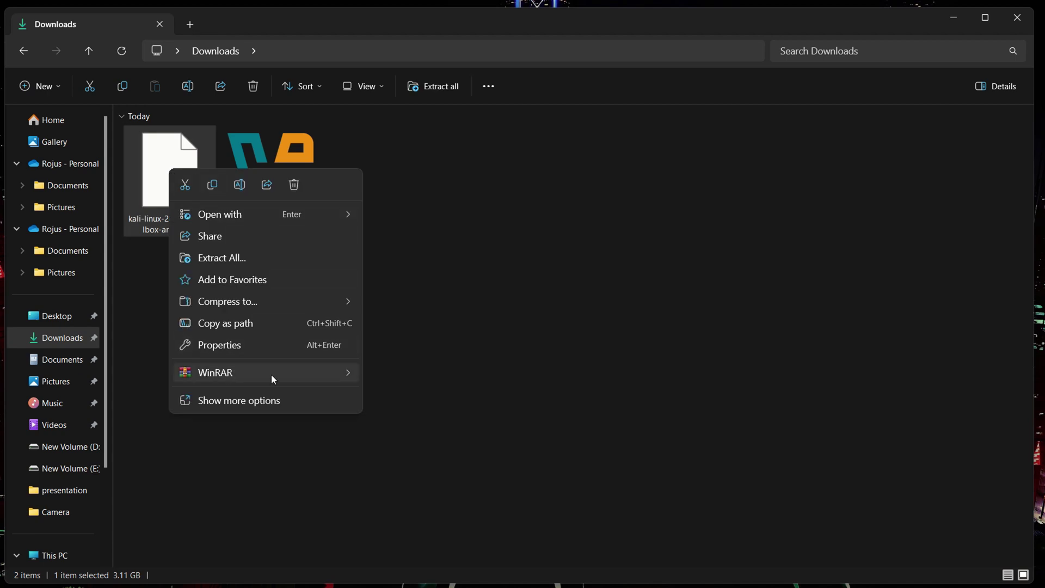
pyautogui.moveTo(270, 369)
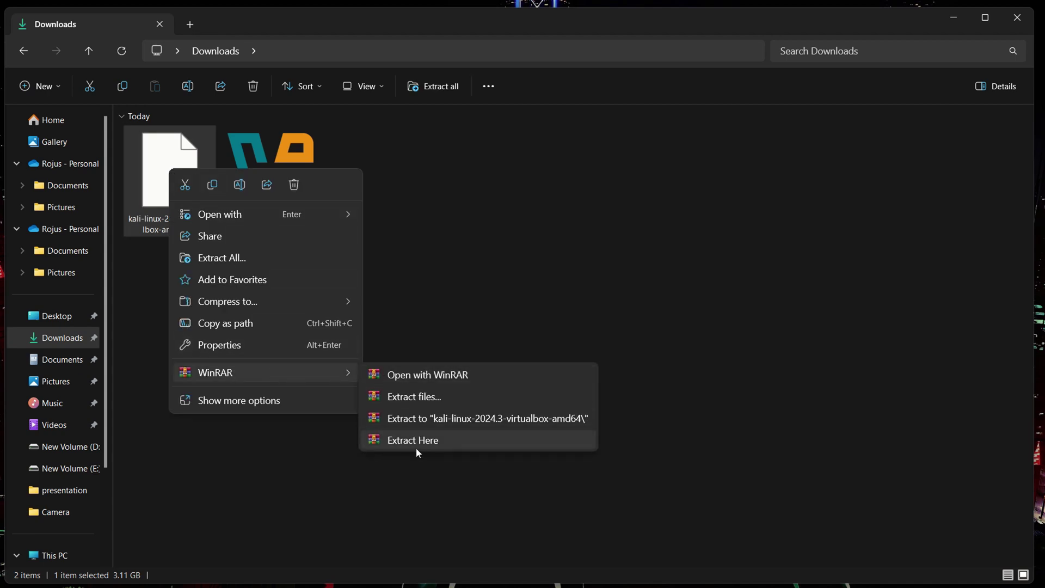
pyautogui.click(417, 420)
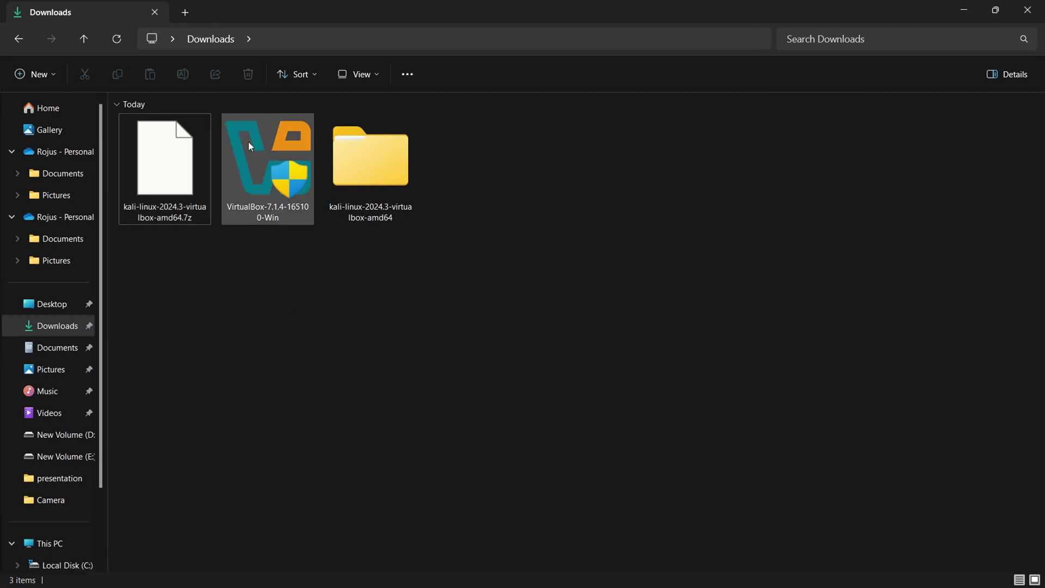
# Step: Run the VirtualBox-7.1.4-165100-Win installer from Downloads and accept the terms of its license agreement
pyautogui.doubleClick(248, 144)
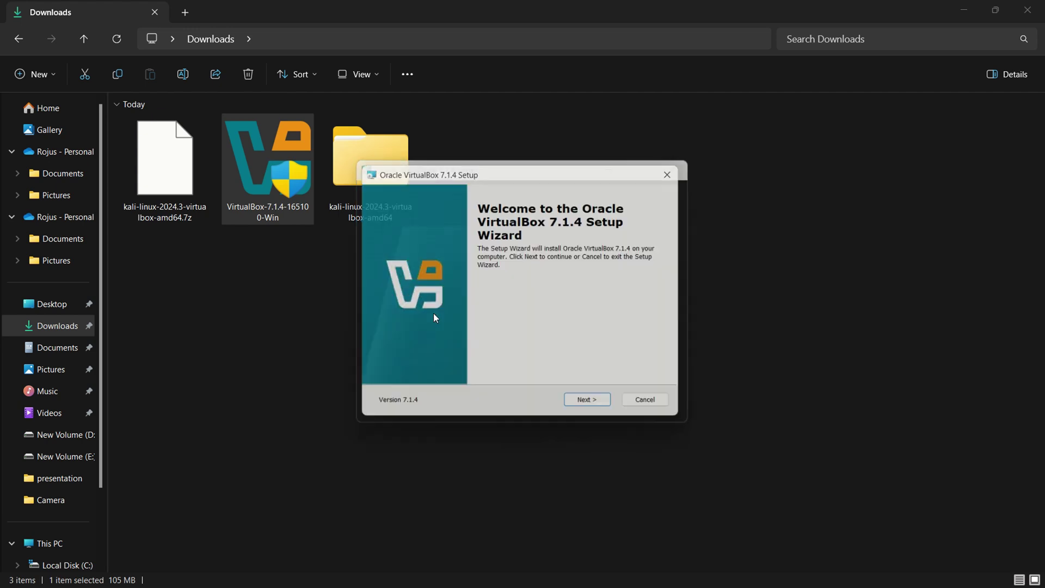
pyautogui.click(593, 412)
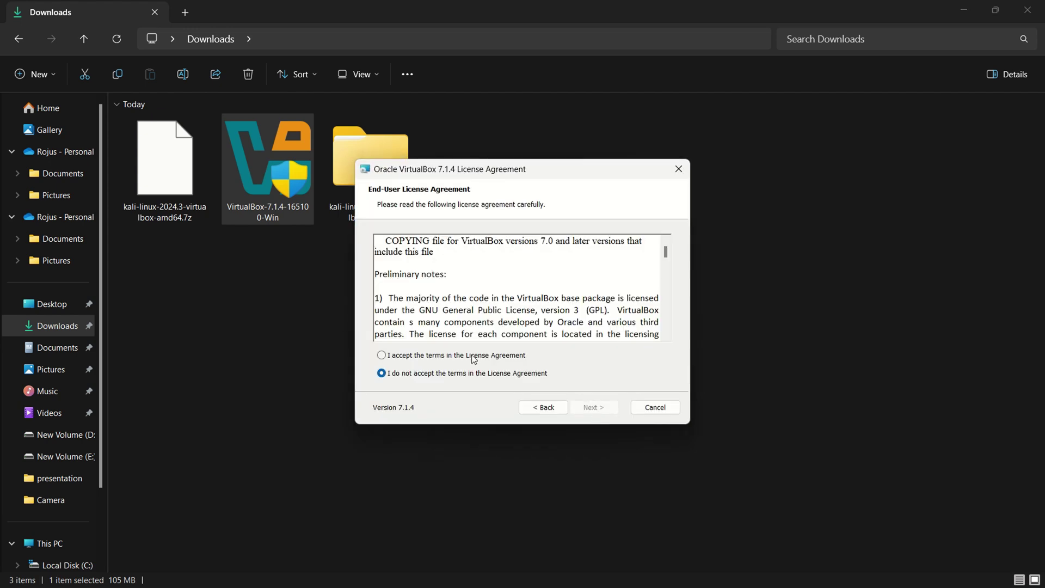
pyautogui.click(410, 358)
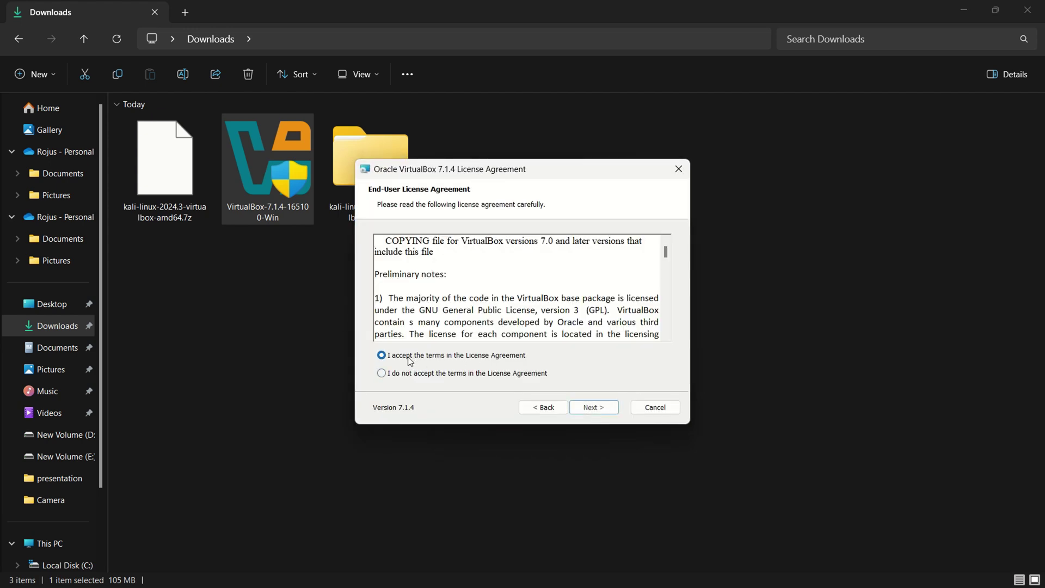
pyautogui.click(591, 409)
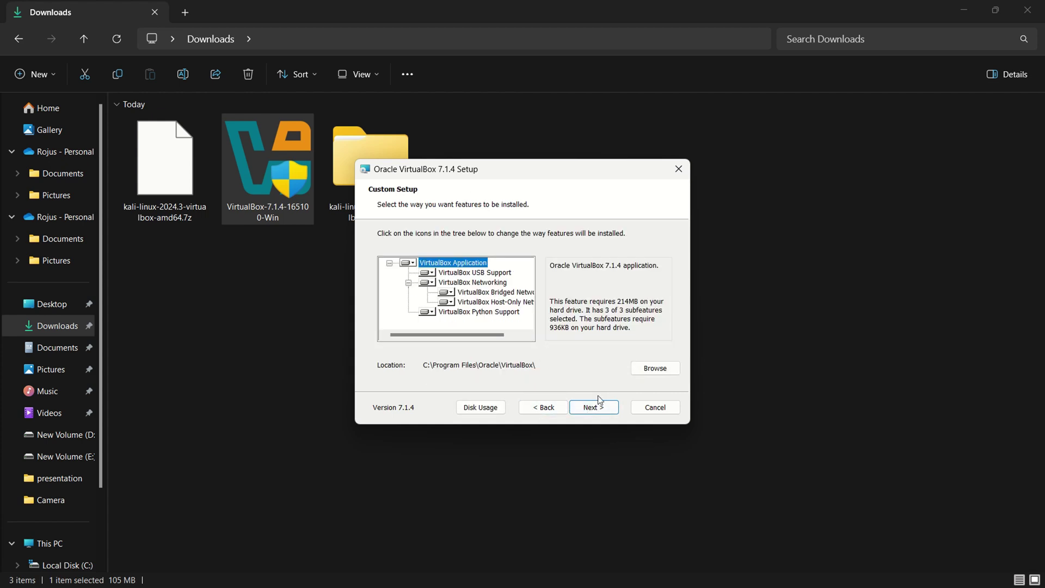
# Step: Keep the default VirtualBox features and install location, and agree to proceed despite the network interfaces warning
pyautogui.click(593, 409)
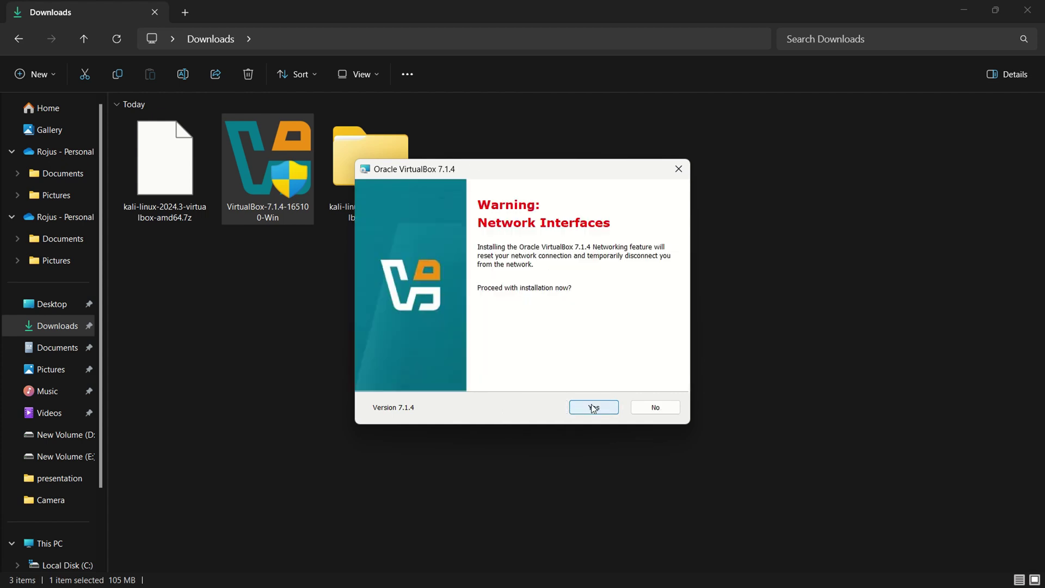
pyautogui.click(594, 409)
pyautogui.click(594, 409)
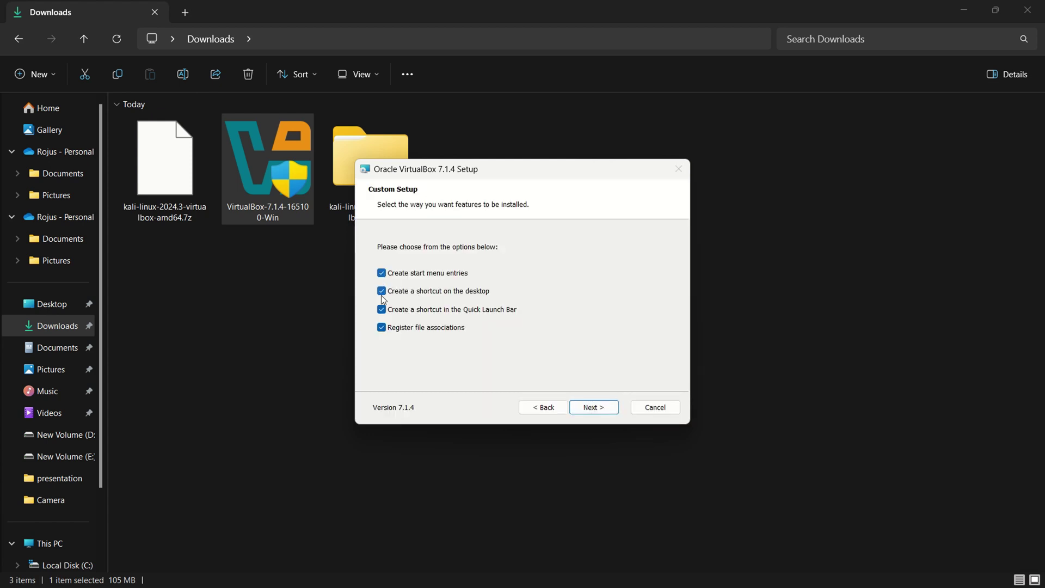
# Step: Disable the start menu entries and the Quick Launch Bar shortcut, and start the VirtualBox installation
pyautogui.click(382, 273)
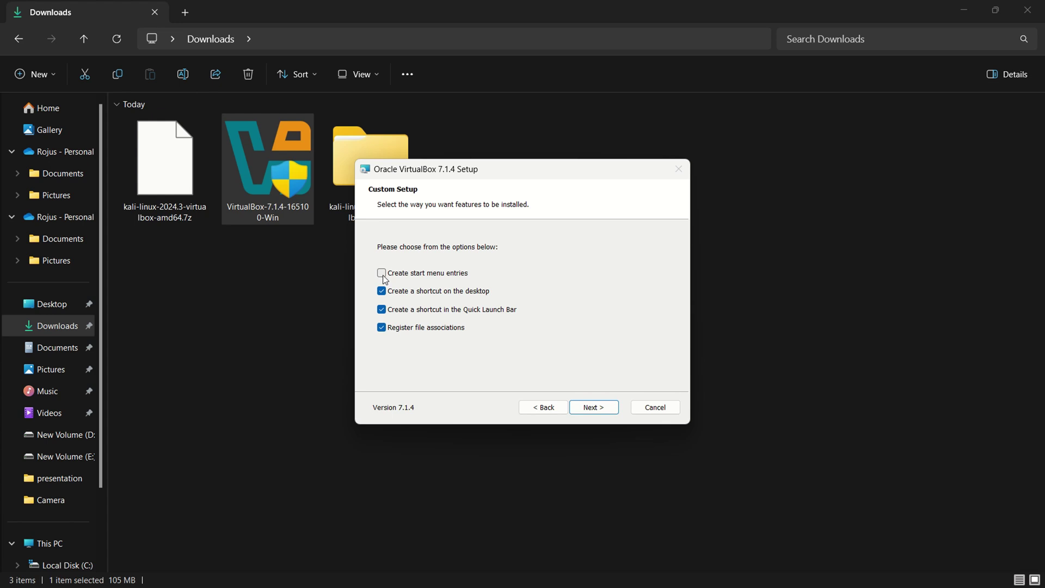
pyautogui.click(381, 310)
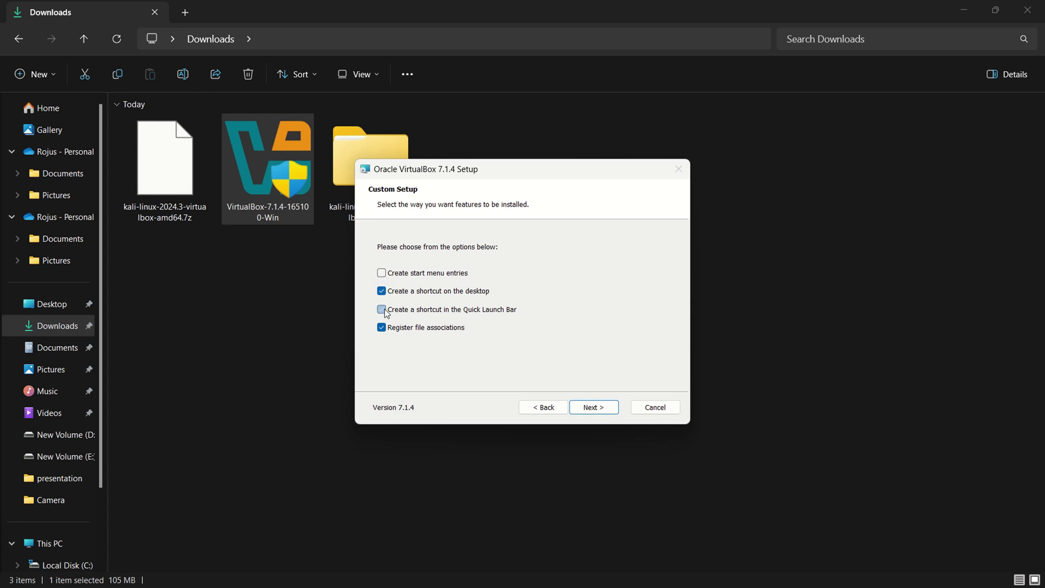
pyautogui.click(593, 412)
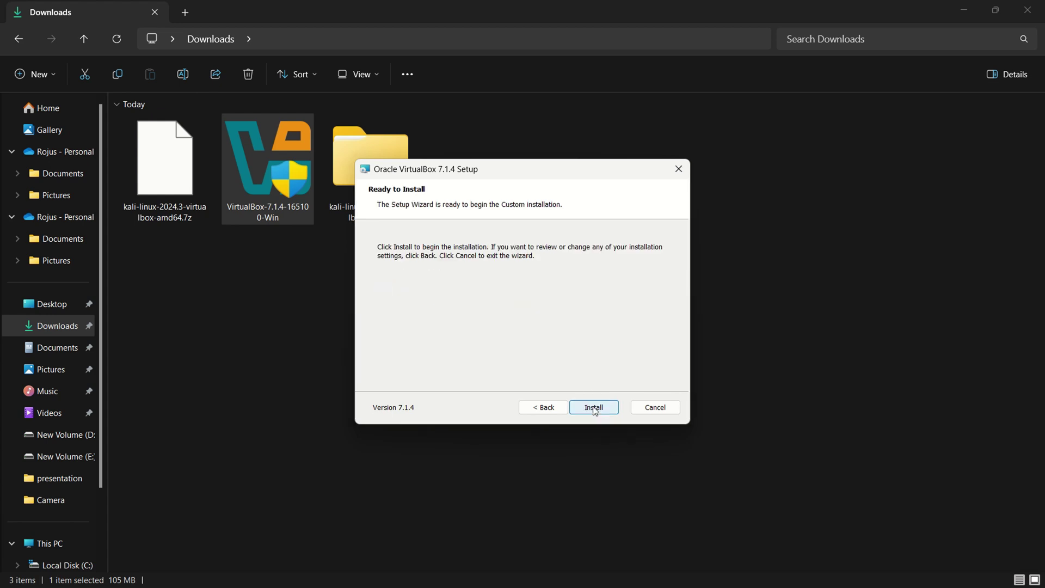
pyautogui.click(595, 408)
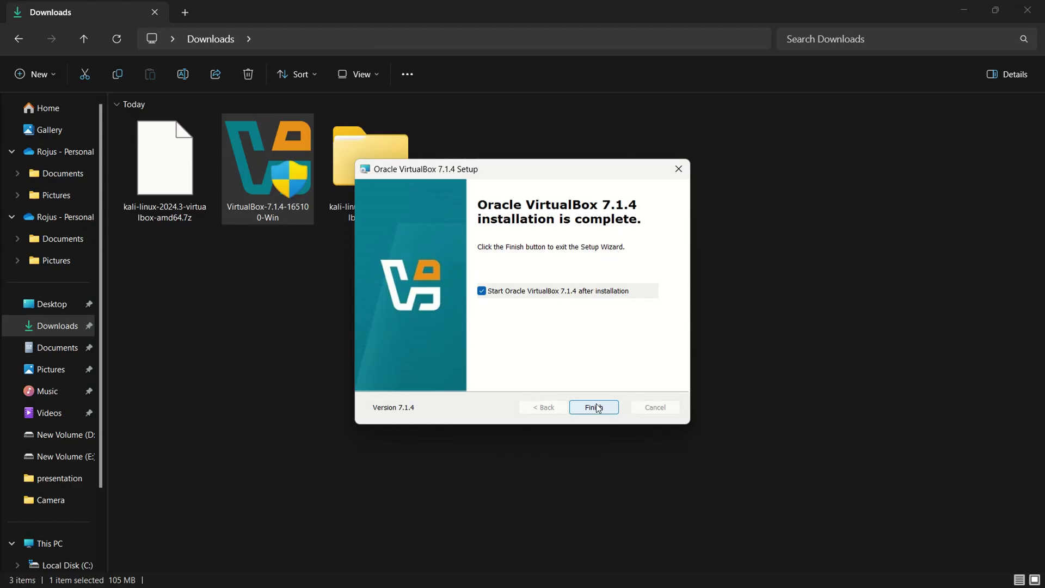
# Step: Finish the setup with automatic start disabled, and launch Oracle VirtualBox from its desktop shortcut
pyautogui.click(523, 293)
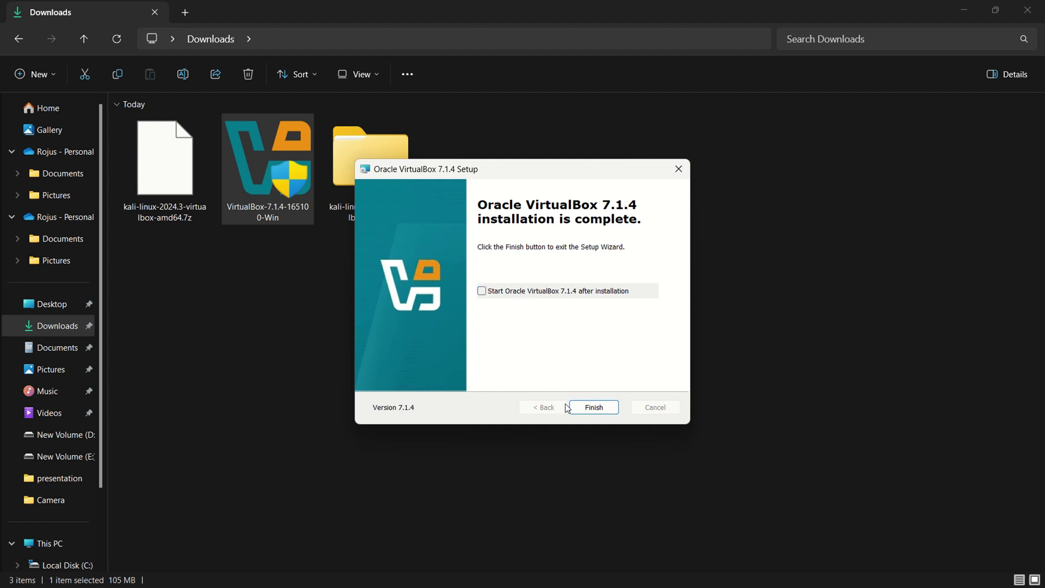
pyautogui.click(587, 410)
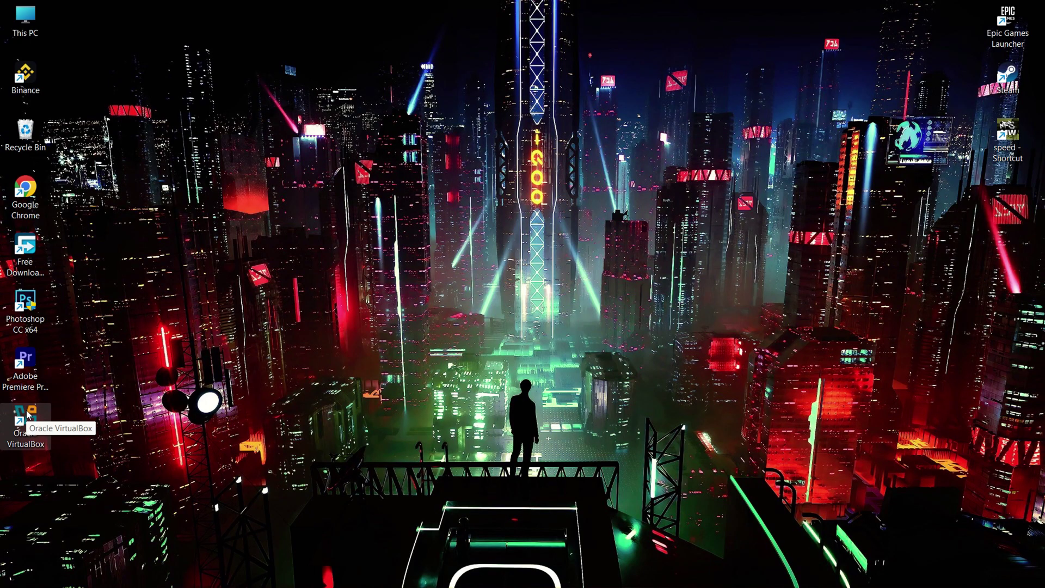
pyautogui.doubleClick(27, 415)
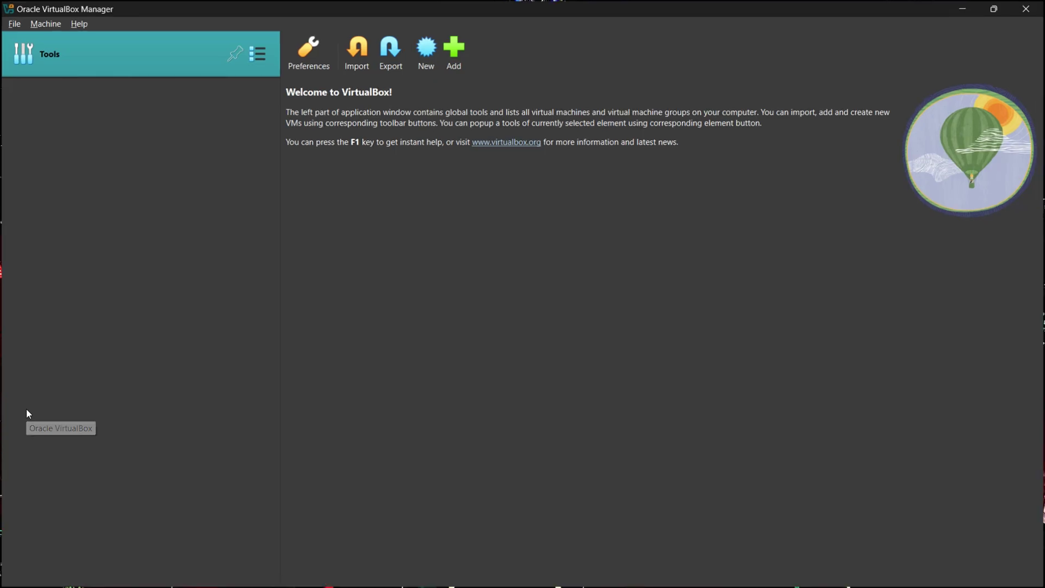
# Step: Add the kali-linux-2024.3-virtualbox-amd64 machine file from the extracted folder in Downloads to VirtualBox
pyautogui.click(450, 53)
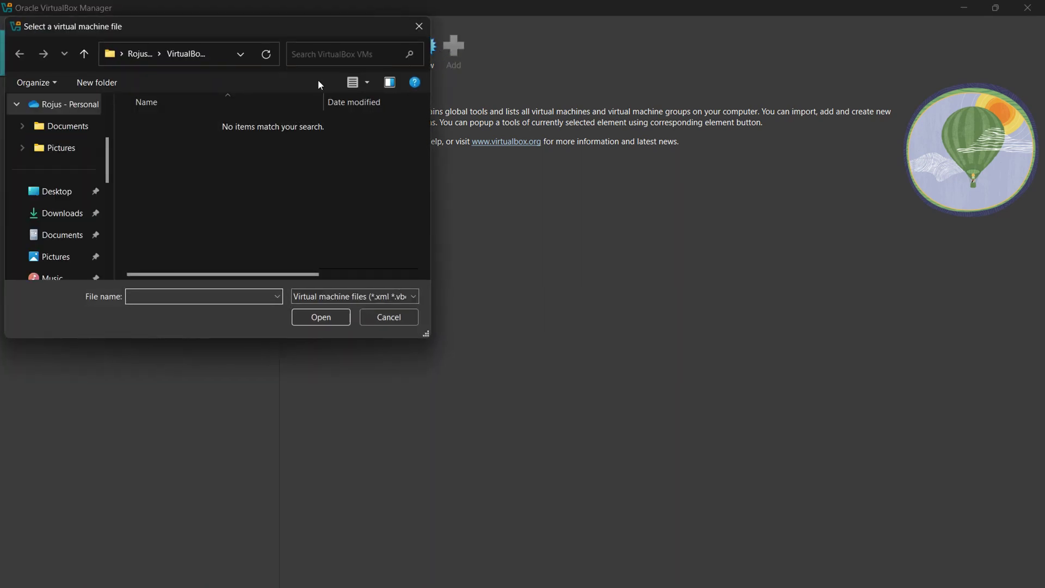
pyautogui.click(75, 216)
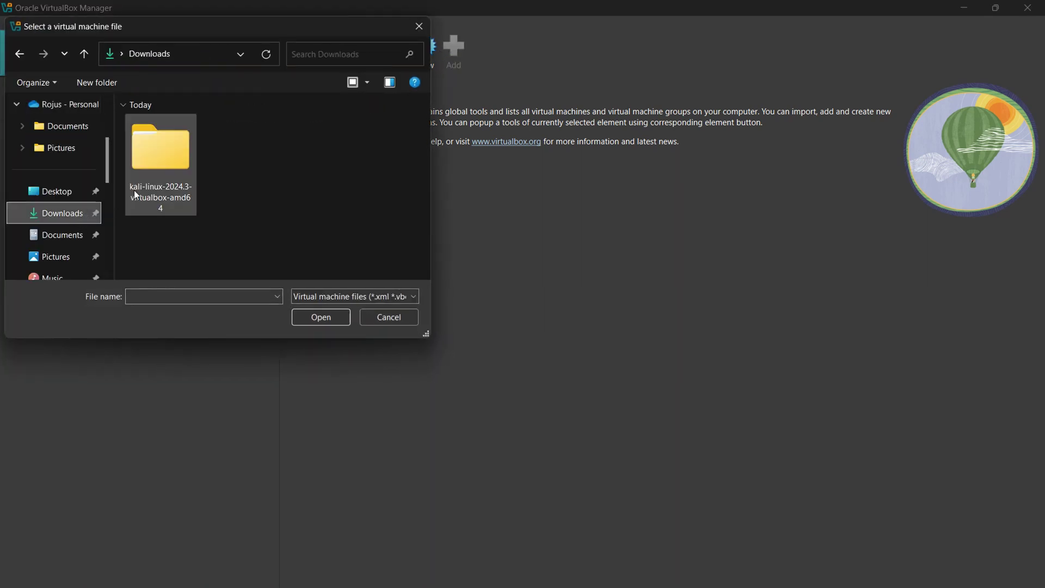
pyautogui.doubleClick(175, 141)
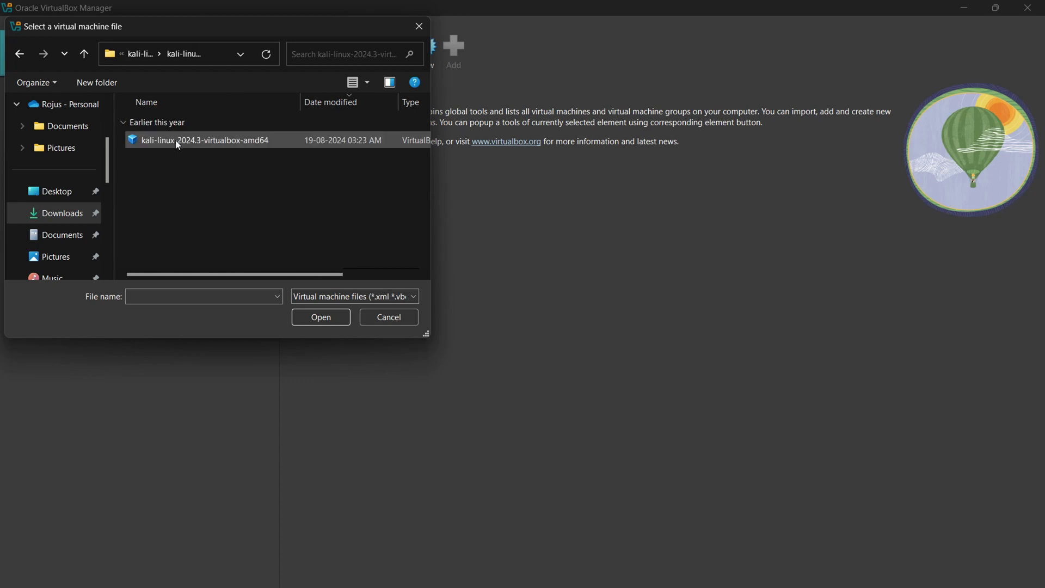
pyautogui.click(177, 142)
pyautogui.click(321, 318)
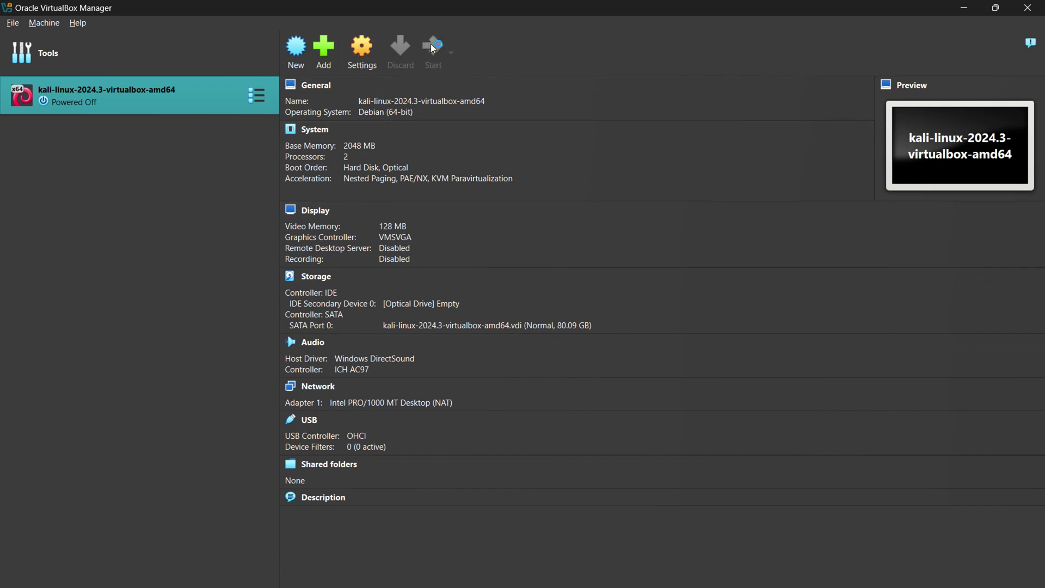
# Step: Start the Kali virtual machine in a maximized window and log in with the default username and password
pyautogui.click(433, 47)
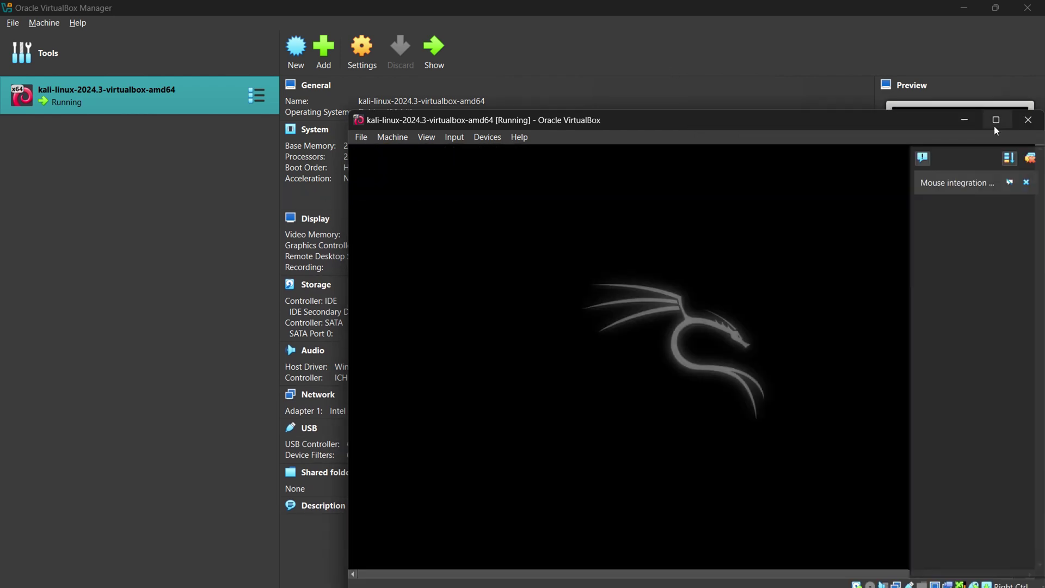
pyautogui.click(994, 131)
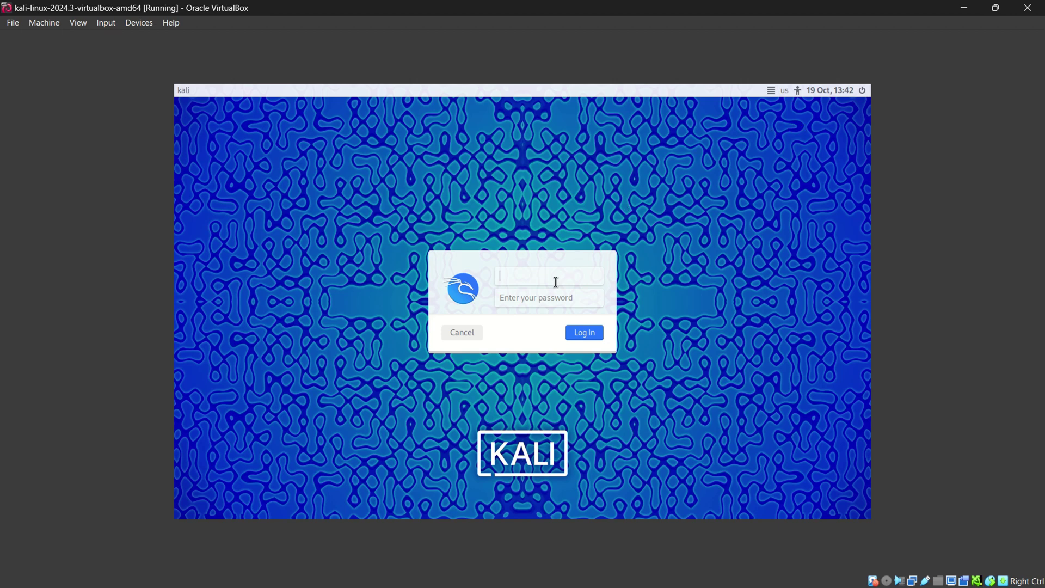
pyautogui.write('ka')
pyautogui.press('Tab')
pyautogui.write('kali')
pyautogui.press('Return')
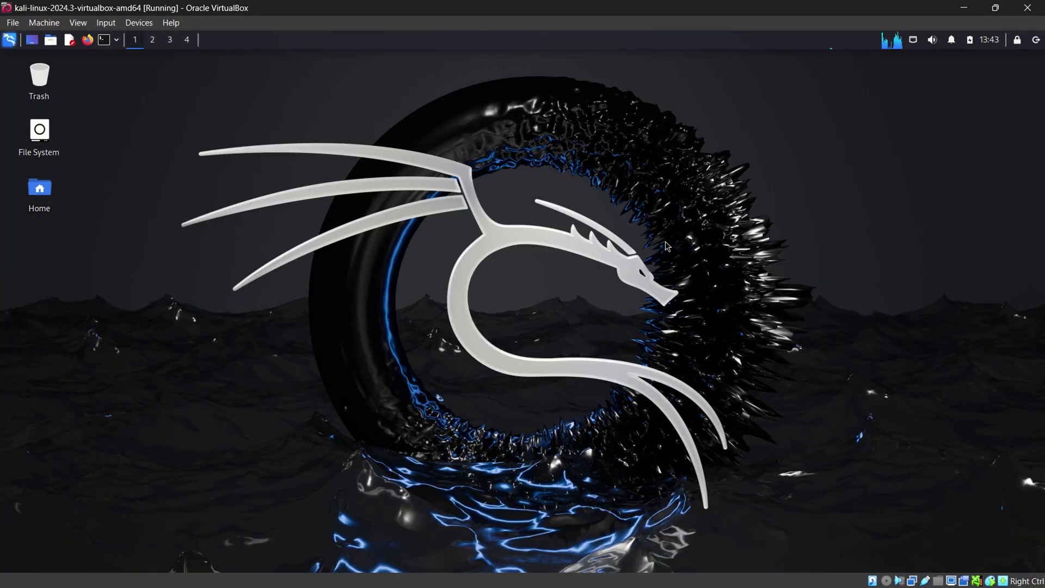
# Step: Open a terminal window on the Kali desktop, ready for entering commands
pyautogui.click(103, 40)
pyautogui.click(440, 94)
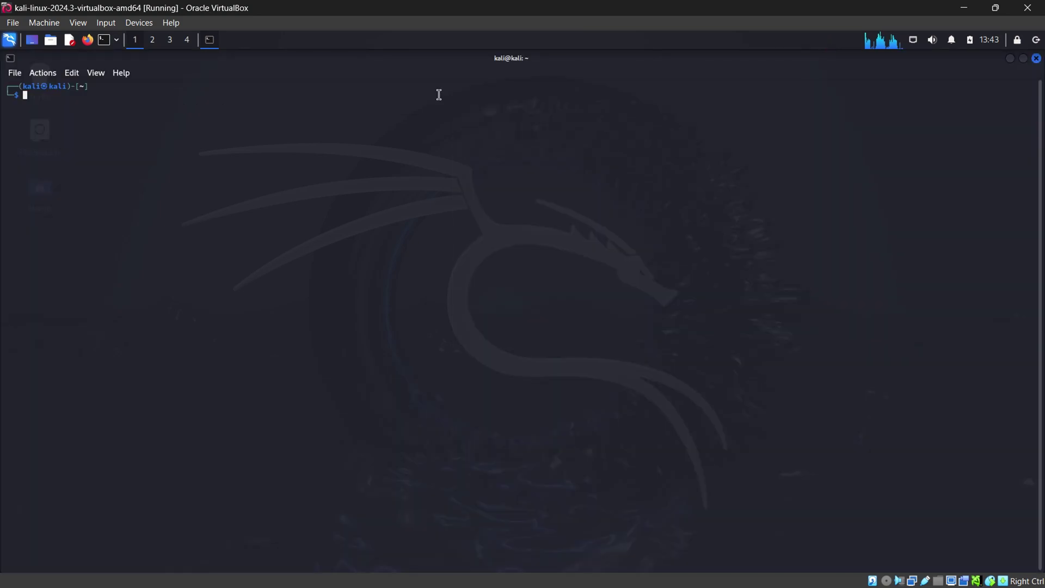